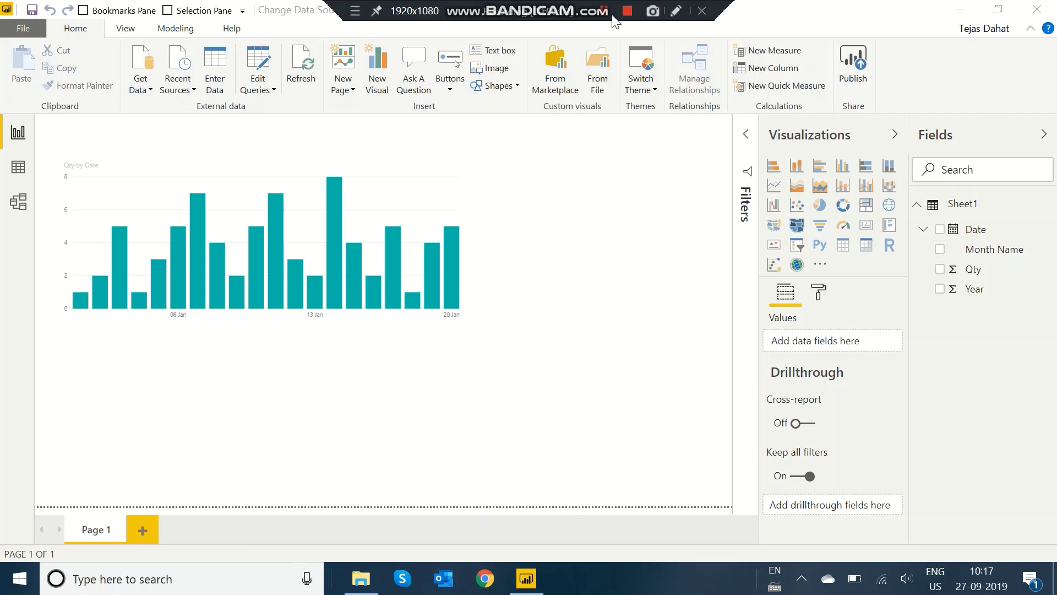
Review the Excel workbook data source in Data Source Settings, leaving it as an Excel workbook
{"action": "left_click", "coordinate": [639, 190]}
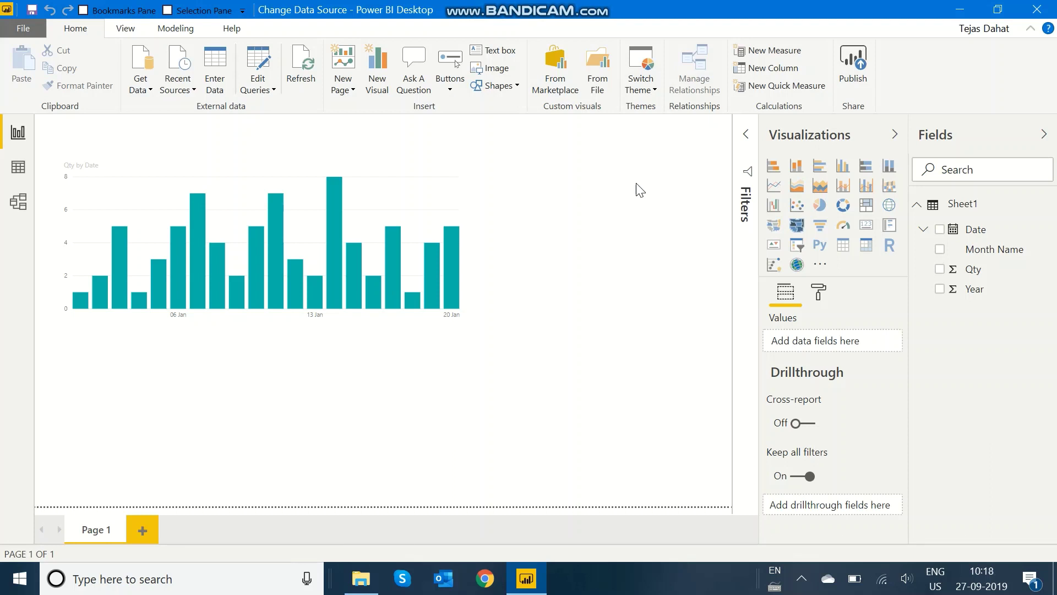
{"action": "left_click", "coordinate": [262, 91]}
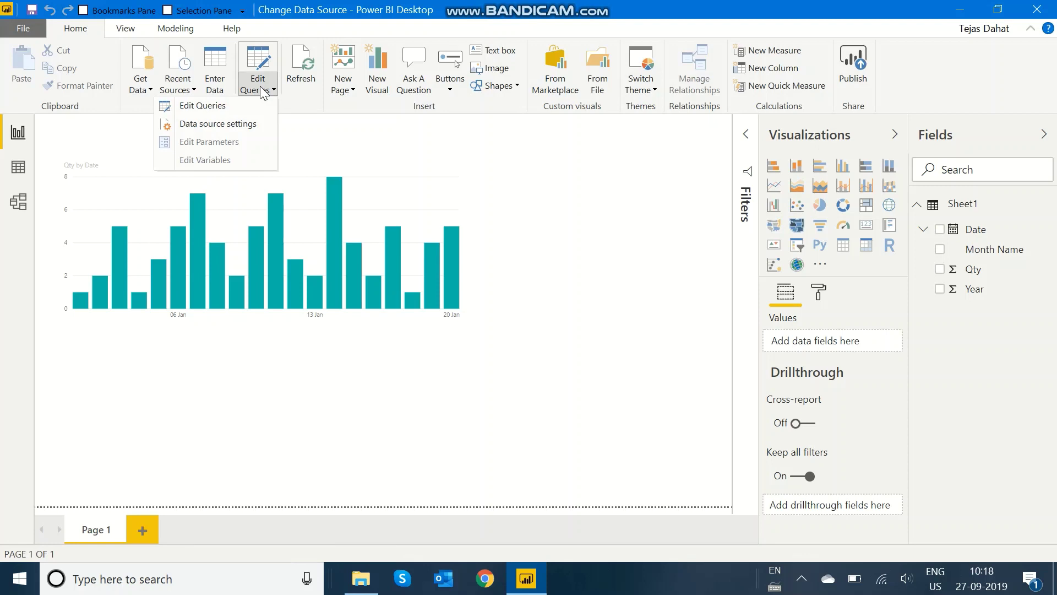
{"action": "left_click", "coordinate": [255, 126]}
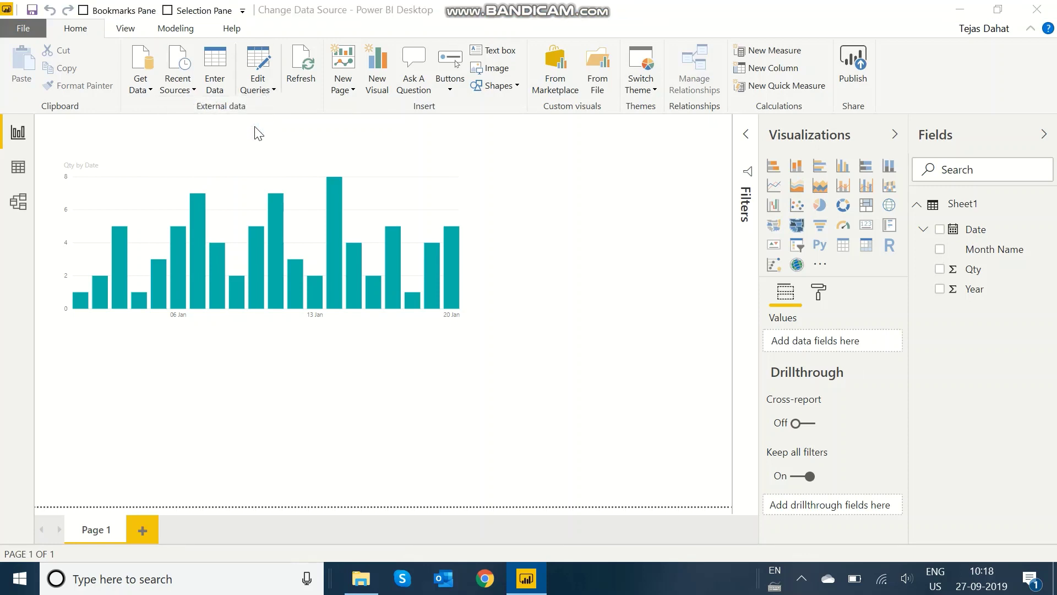
{"action": "left_click", "coordinate": [315, 193]}
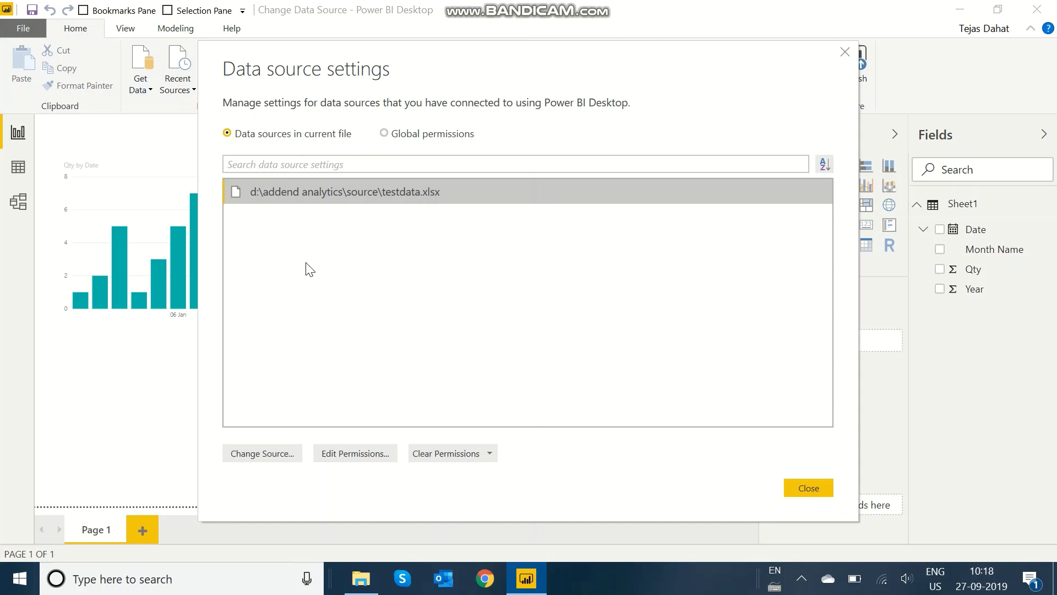
{"action": "left_click", "coordinate": [259, 451]}
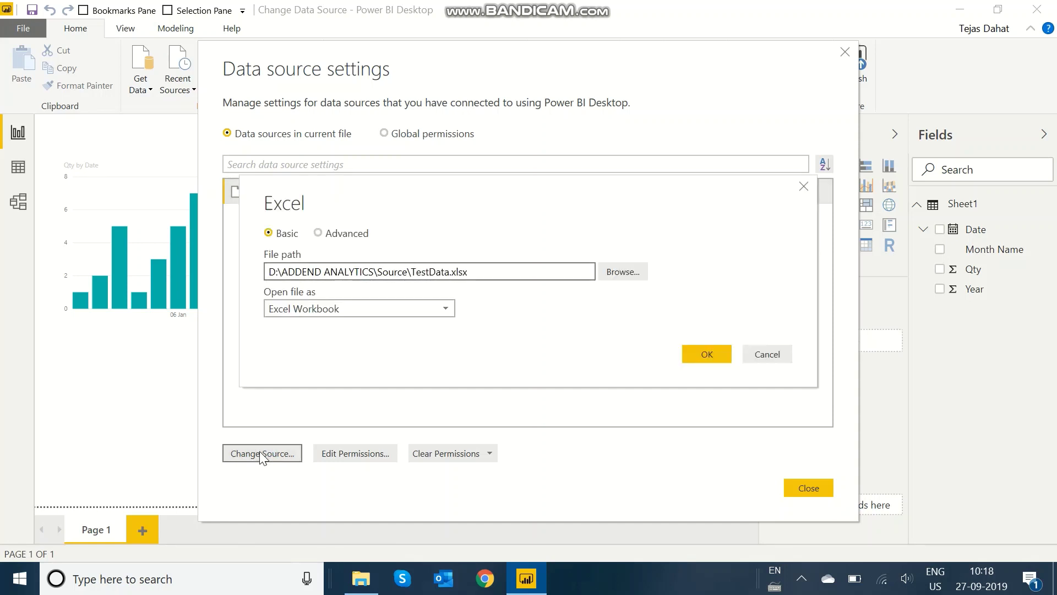
{"action": "left_click", "coordinate": [451, 312]}
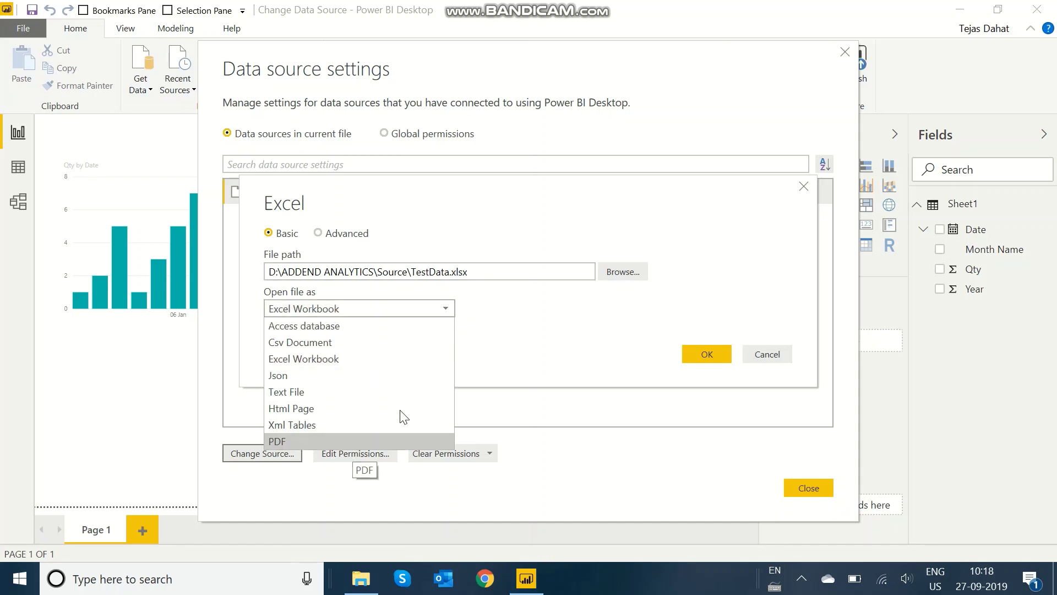
{"action": "left_click", "coordinate": [540, 353]}
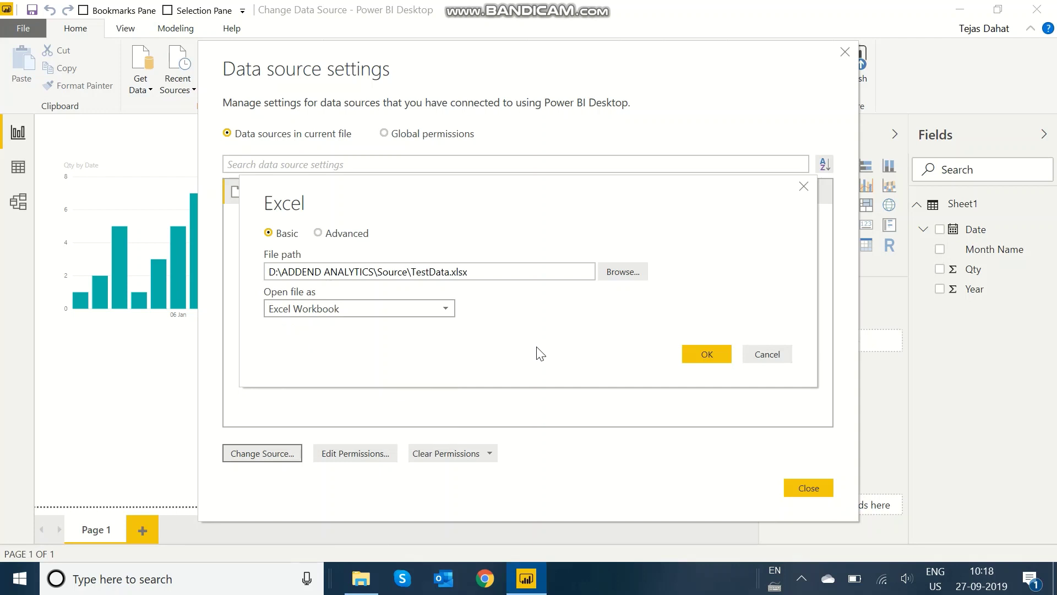
{"action": "left_click", "coordinate": [695, 353]}
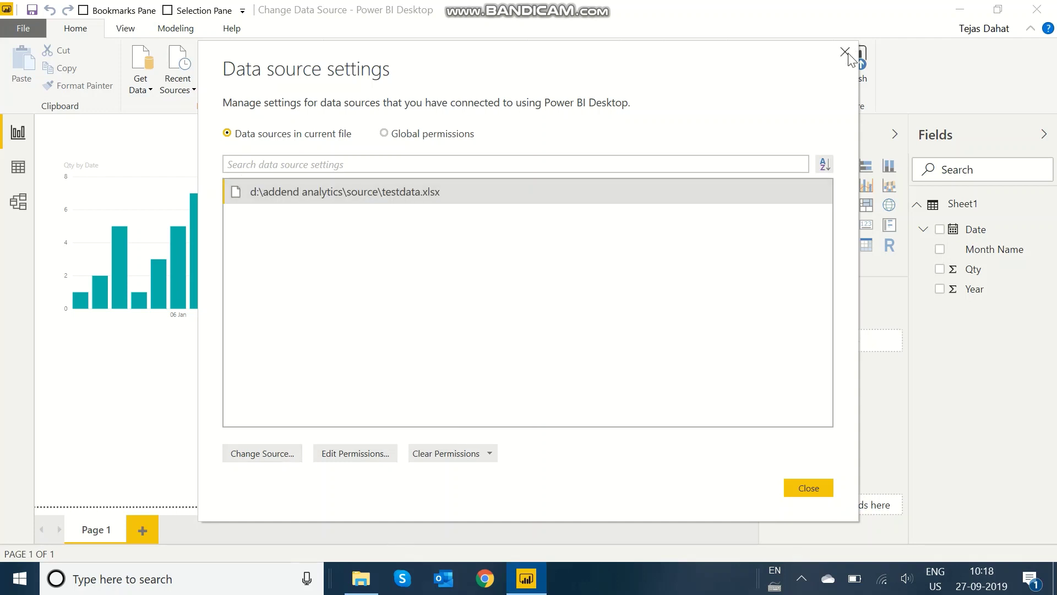
{"action": "left_click", "coordinate": [846, 52]}
In the Power Query Editor, start a new SQL Server connection and enter the server name
{"action": "left_click", "coordinate": [262, 62]}
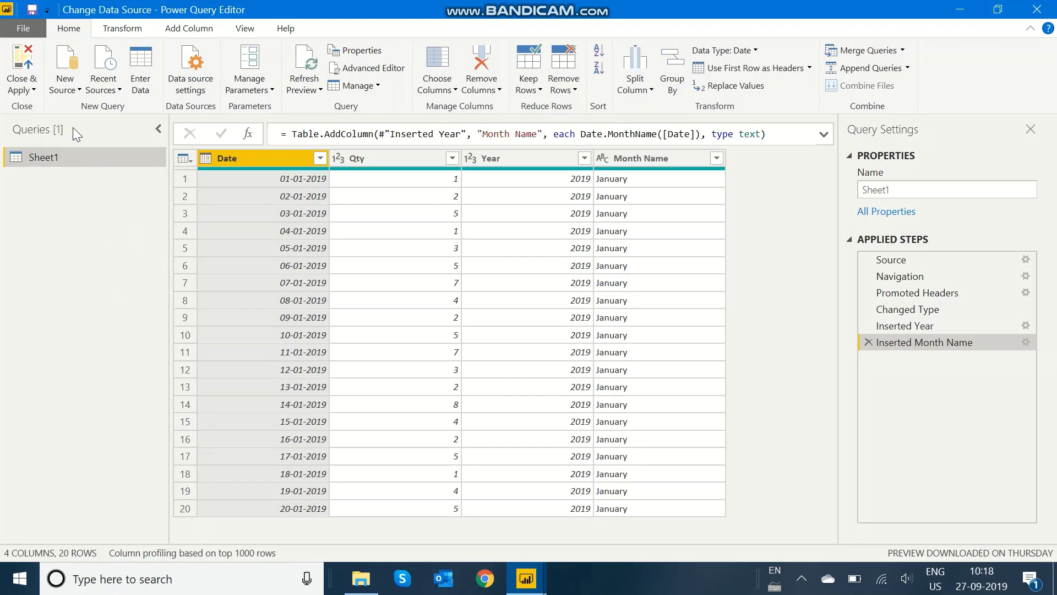
{"action": "left_click", "coordinate": [62, 90]}
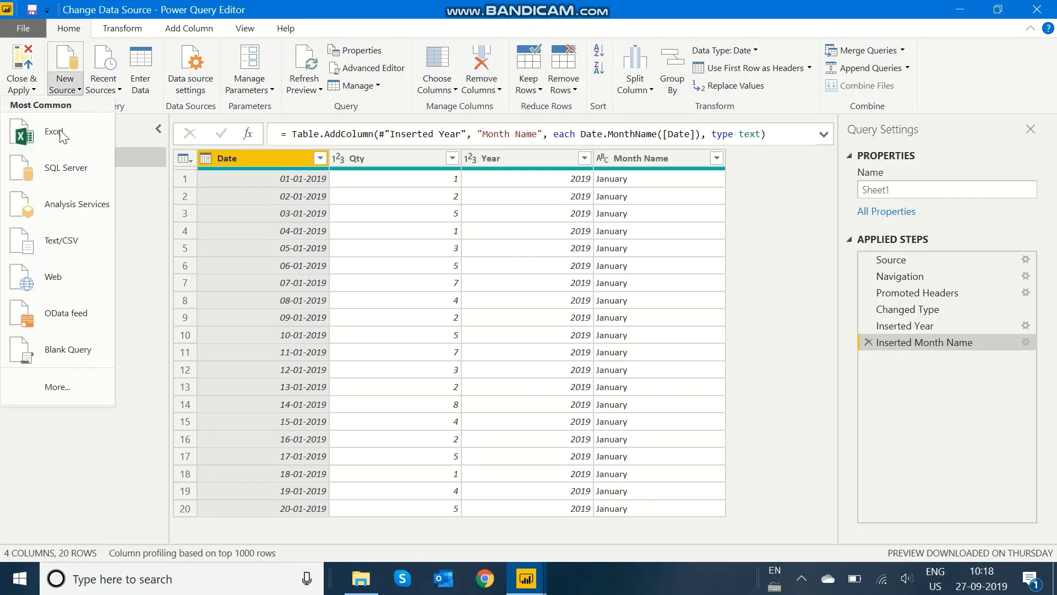
{"action": "left_click", "coordinate": [48, 171]}
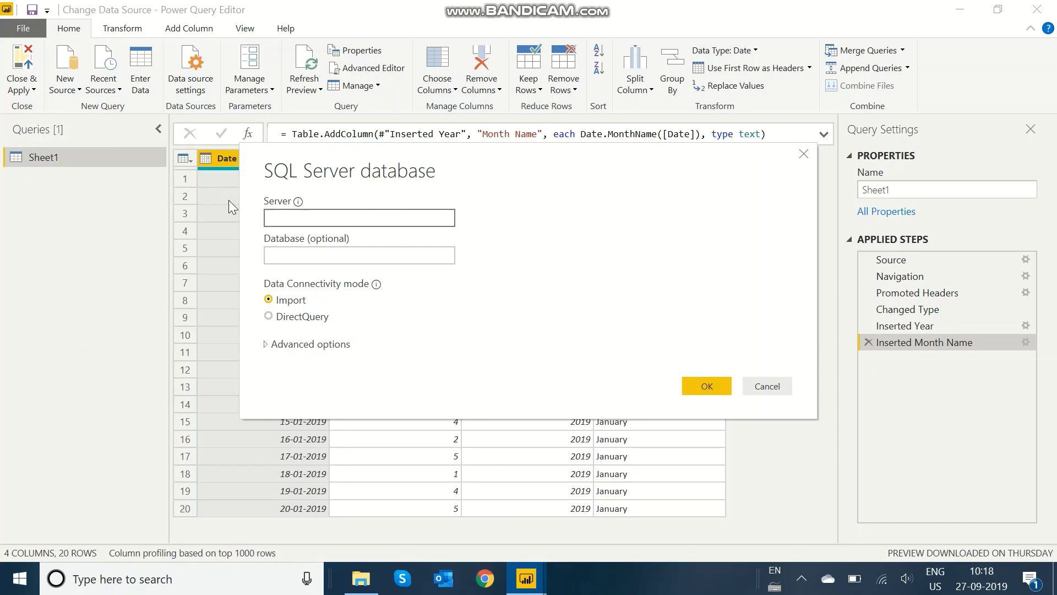
{"action": "type", "text": "anuadi\\analytics_"}
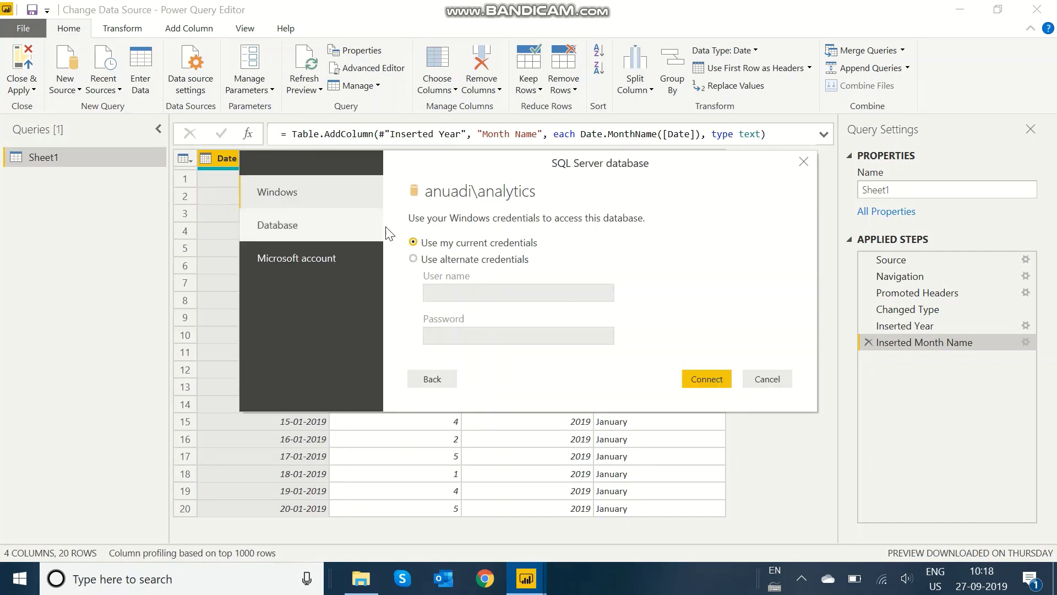
Dismiss the credentials prompt and connect to the entered SQL Server
{"action": "left_click", "coordinate": [803, 163]}
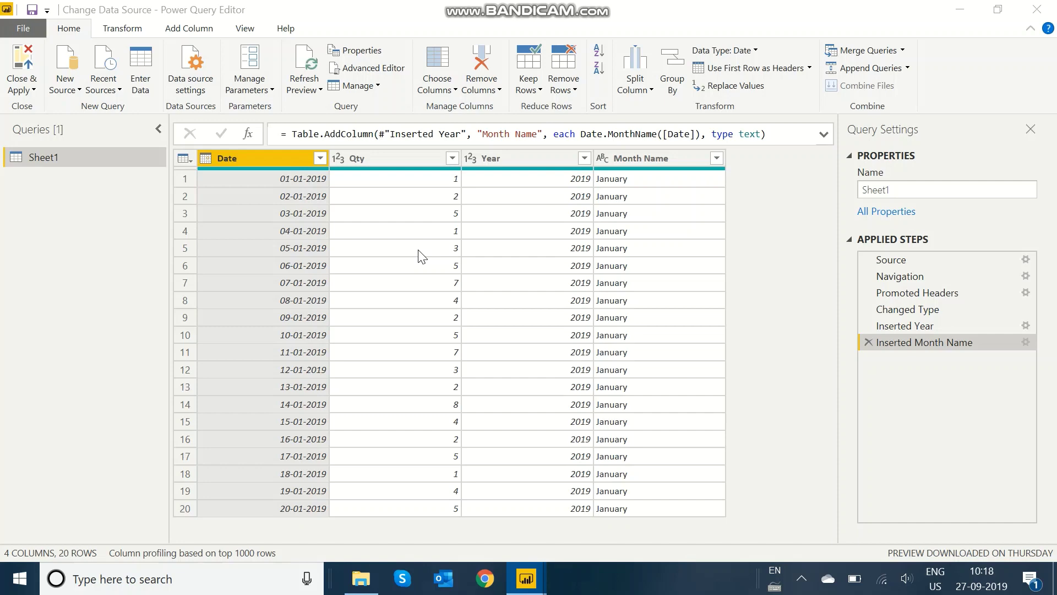
{"action": "left_click", "coordinate": [61, 81]}
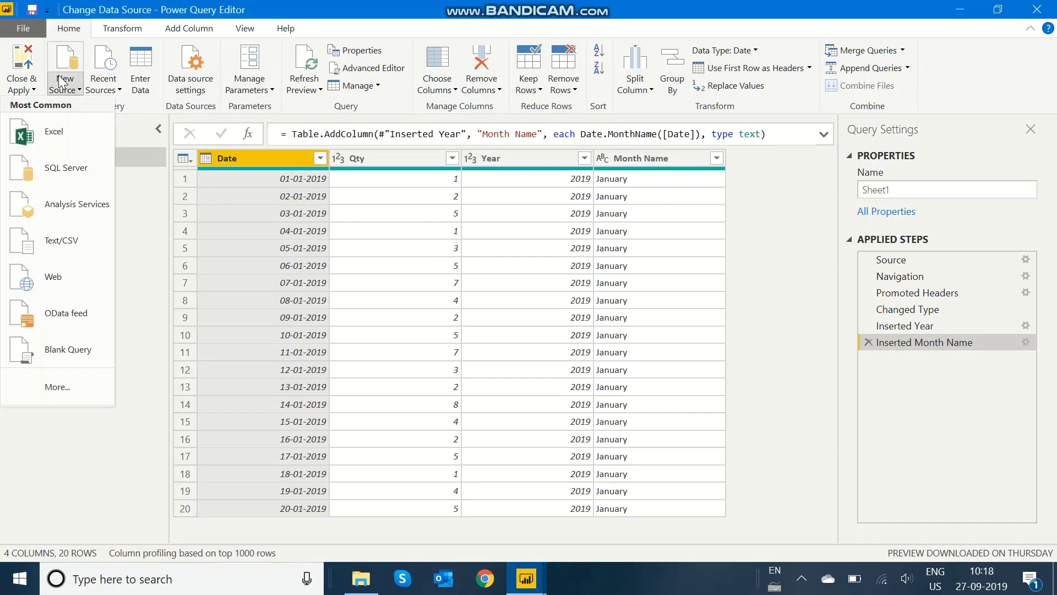
{"action": "left_click", "coordinate": [612, 11]}
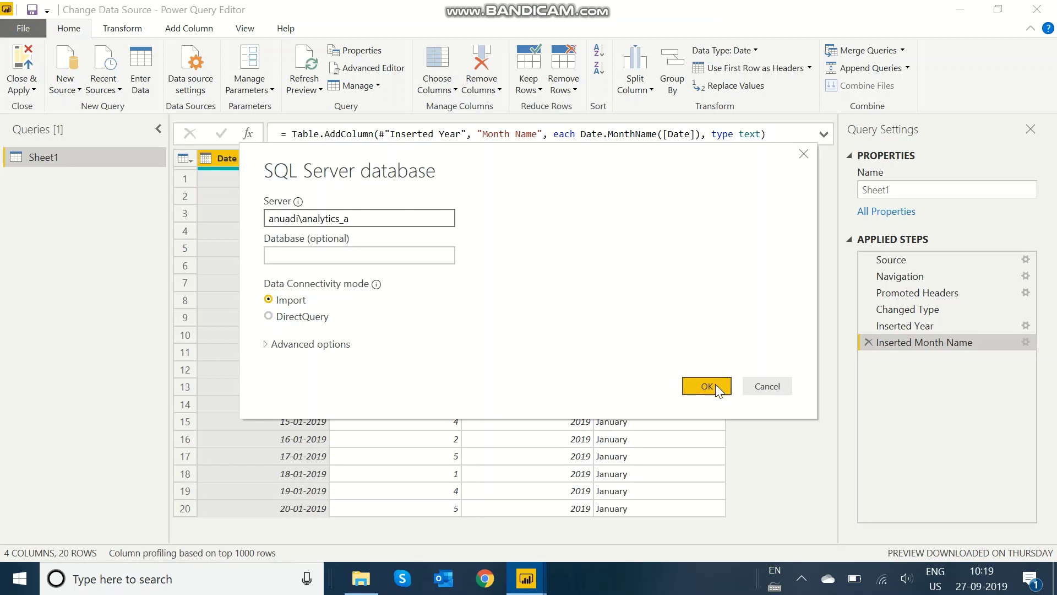
{"action": "left_click", "coordinate": [715, 385]}
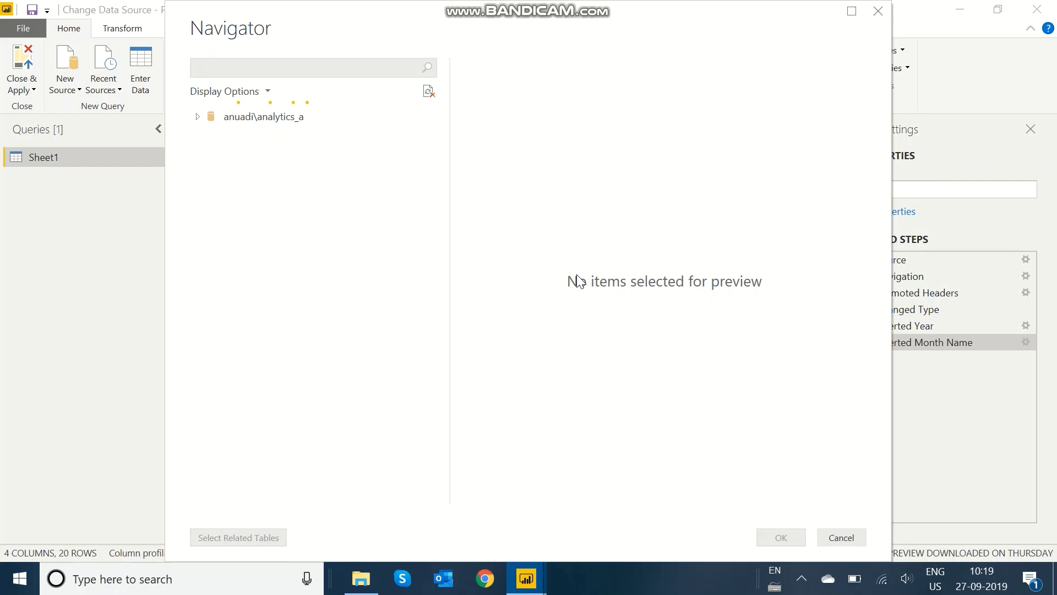
Import the Quantity table from the Source database via the Navigator
{"action": "left_click", "coordinate": [274, 240]}
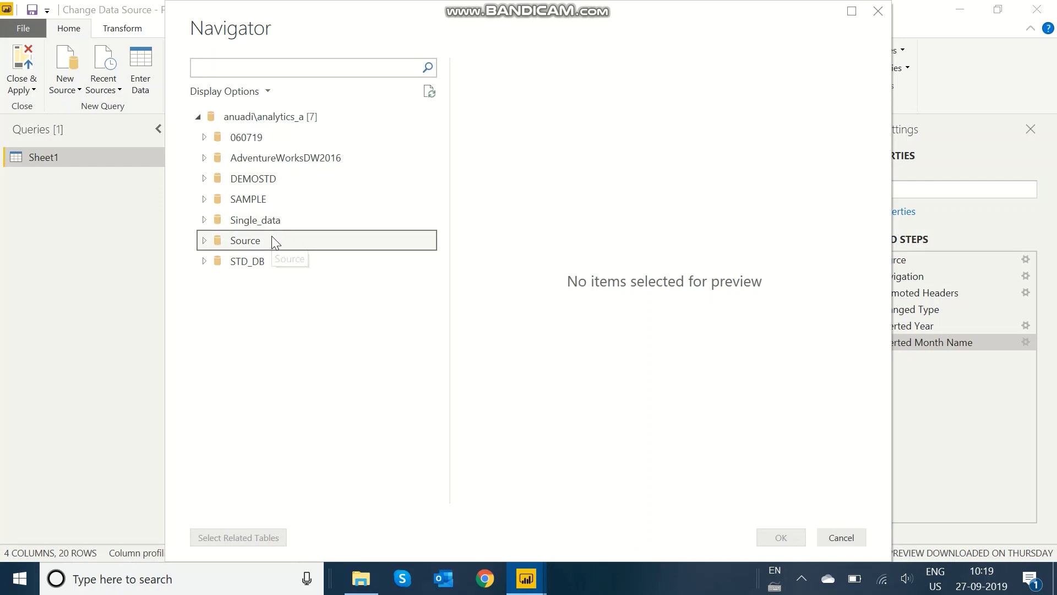
{"action": "left_click", "coordinate": [265, 263]}
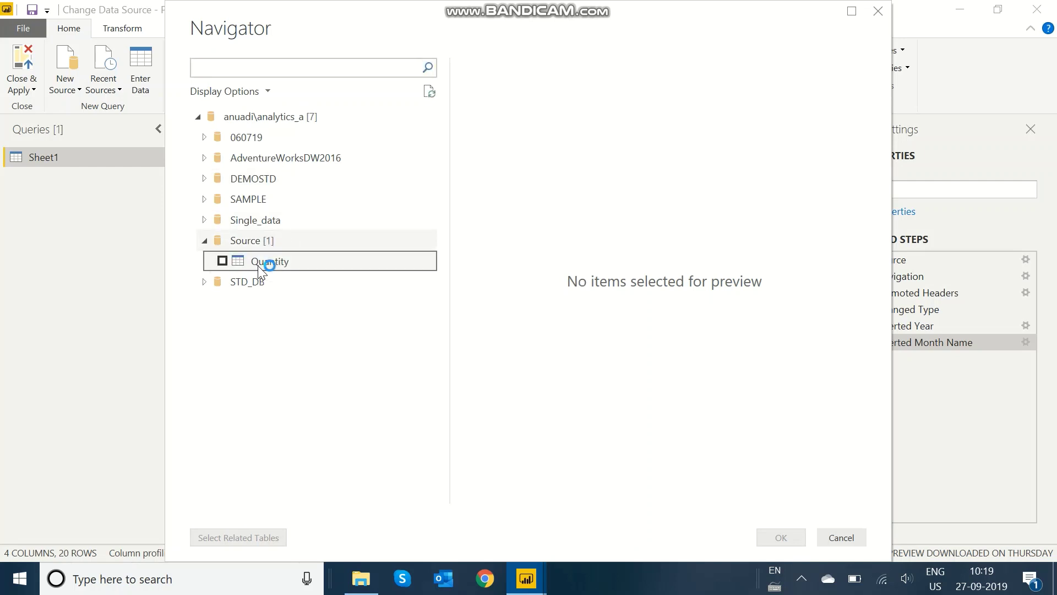
{"action": "left_click", "coordinate": [222, 261]}
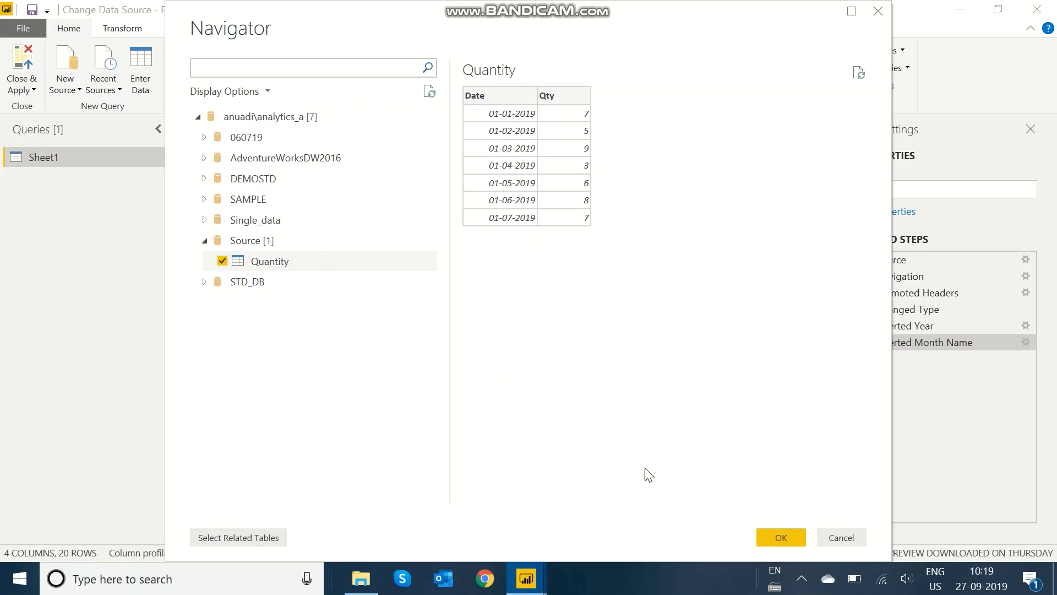
{"action": "left_click", "coordinate": [768, 539]}
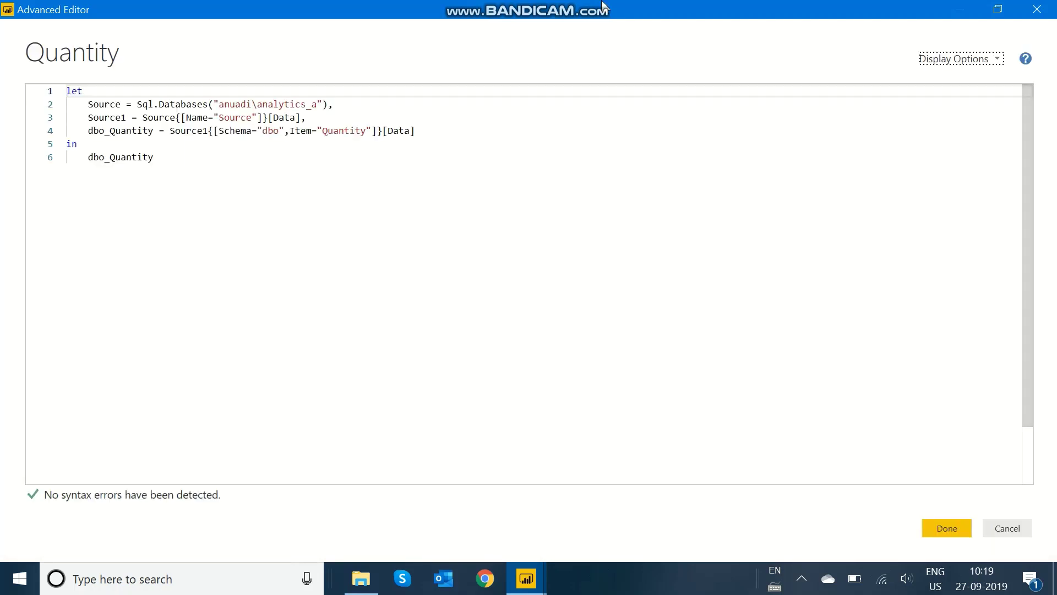
Copy the Source, Source1 and dbo_Quantity lines from the Quantity query's code, then close the Advanced Editor
{"action": "mouse_move", "coordinate": [623, 18]}
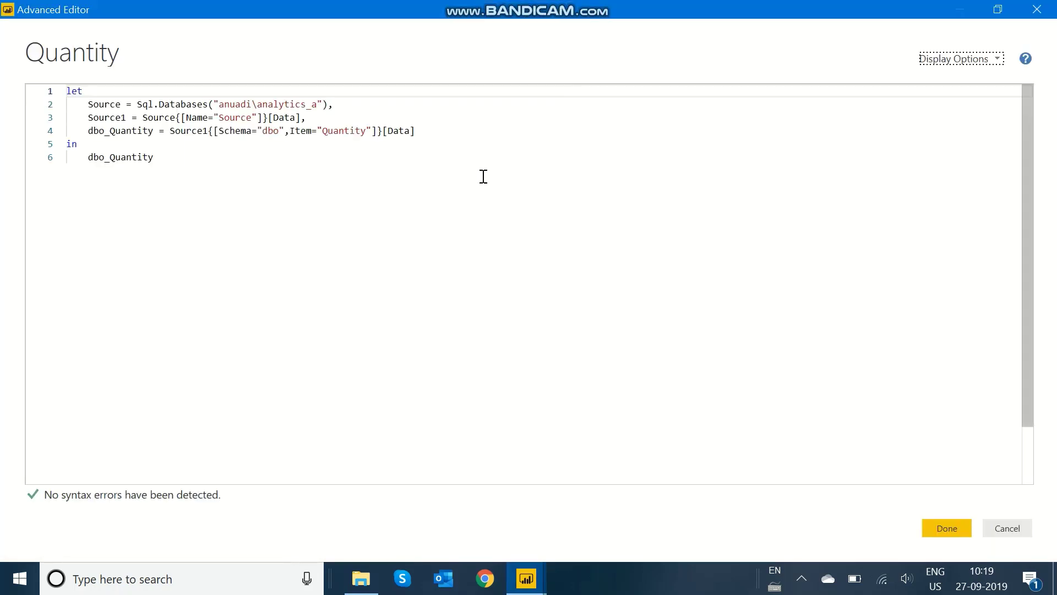
{"action": "left_click_drag", "start_coordinate": [432, 132], "coordinate": [78, 105]}
{"action": "key", "text": "ctrl+c"}
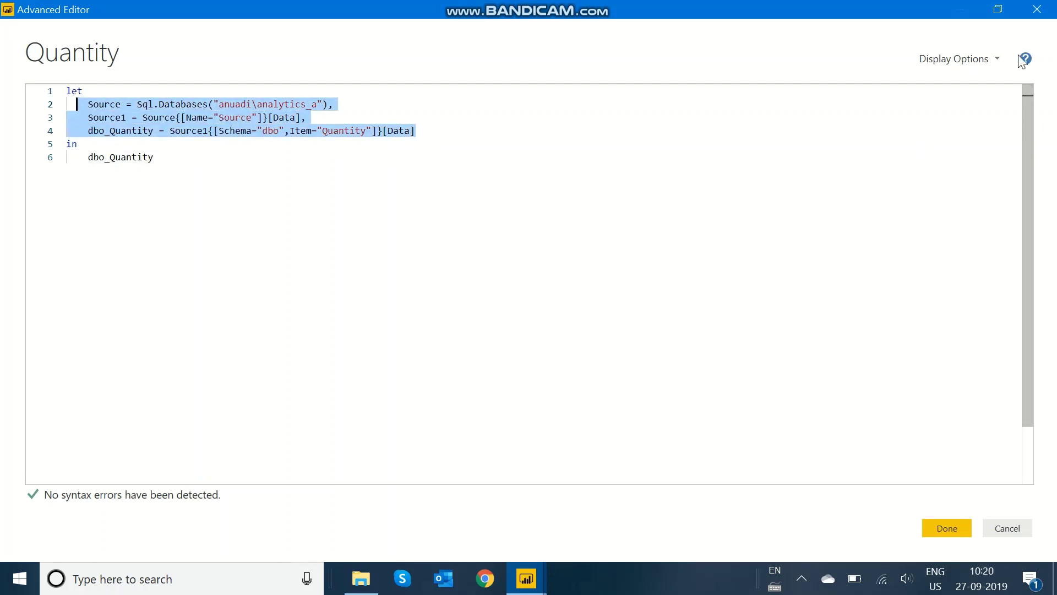
{"action": "left_click", "coordinate": [1038, 9]}
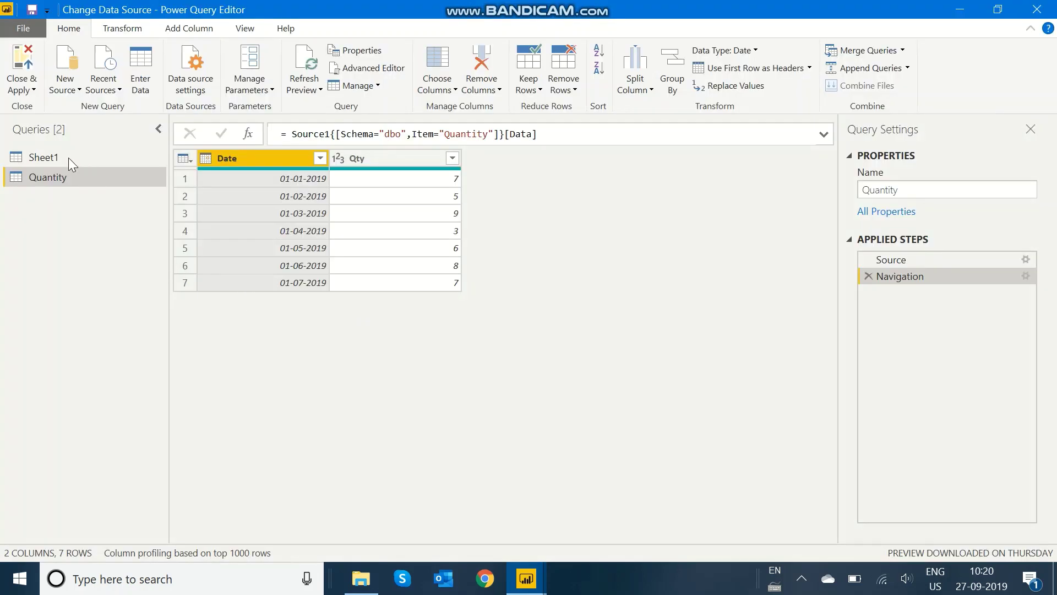
Select the Sheet1 query in the Queries pane
{"action": "left_click", "coordinate": [68, 158]}
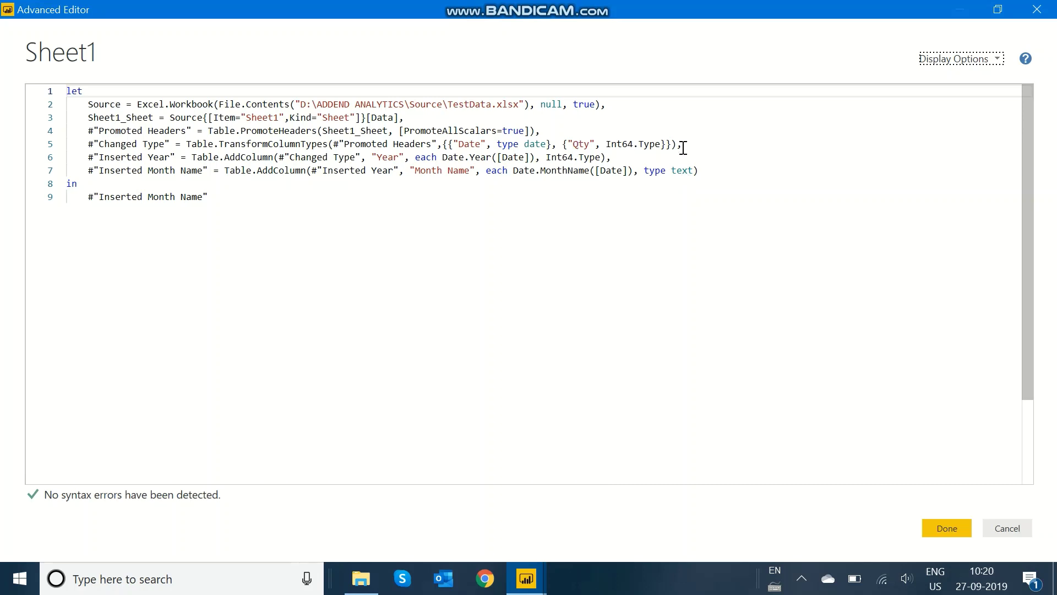
Replace Sheet1's Excel workbook source lines with the pasted SQL Server source steps
{"action": "left_click", "coordinate": [682, 145]}
{"action": "key", "text": "BackSpace"}
{"action": "left_click_drag", "start_coordinate": [678, 144], "coordinate": [524, 144]}
{"action": "left_click_drag", "start_coordinate": [366, 135], "coordinate": [89, 106]}
{"action": "key", "text": "BackSpace"}
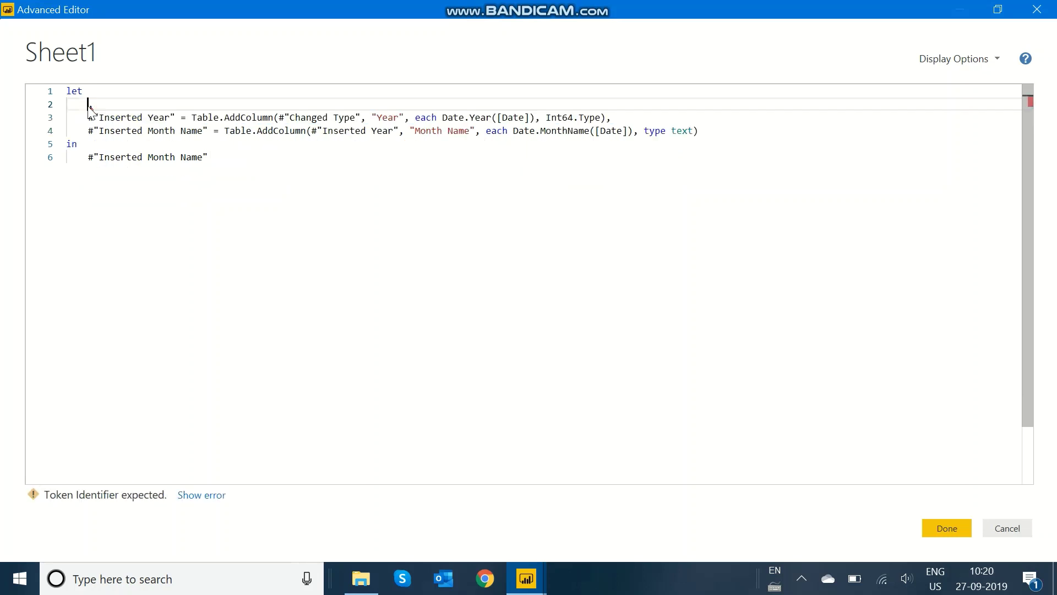
{"action": "key", "text": "ctrl+v"}
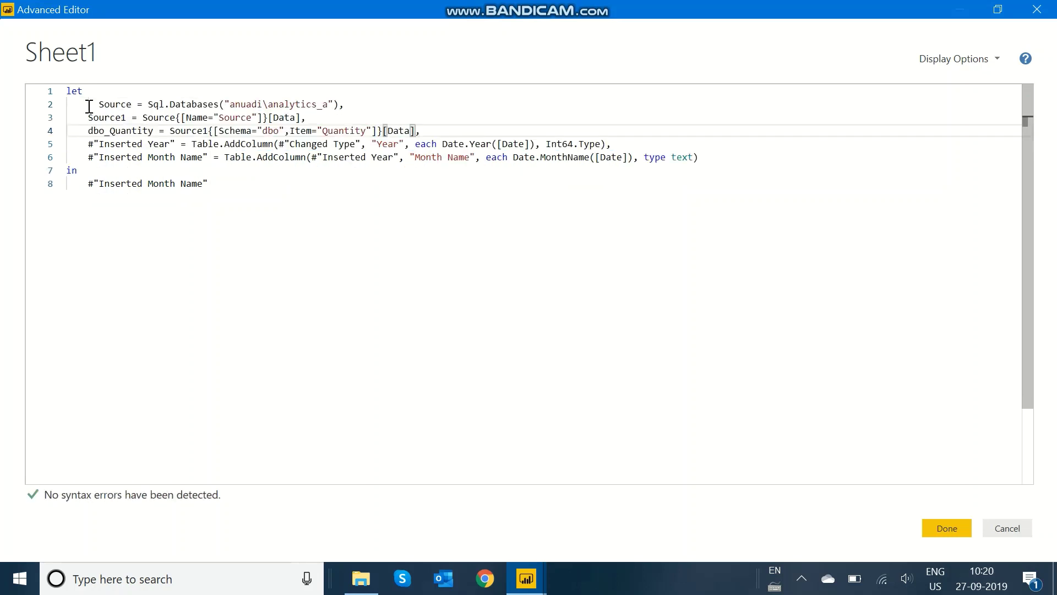
Change the #"Changed Type" reference to dbo_Quartity and apply the edited code
{"action": "left_click", "coordinate": [425, 134]}
{"action": "mouse_move", "coordinate": [469, 144]}
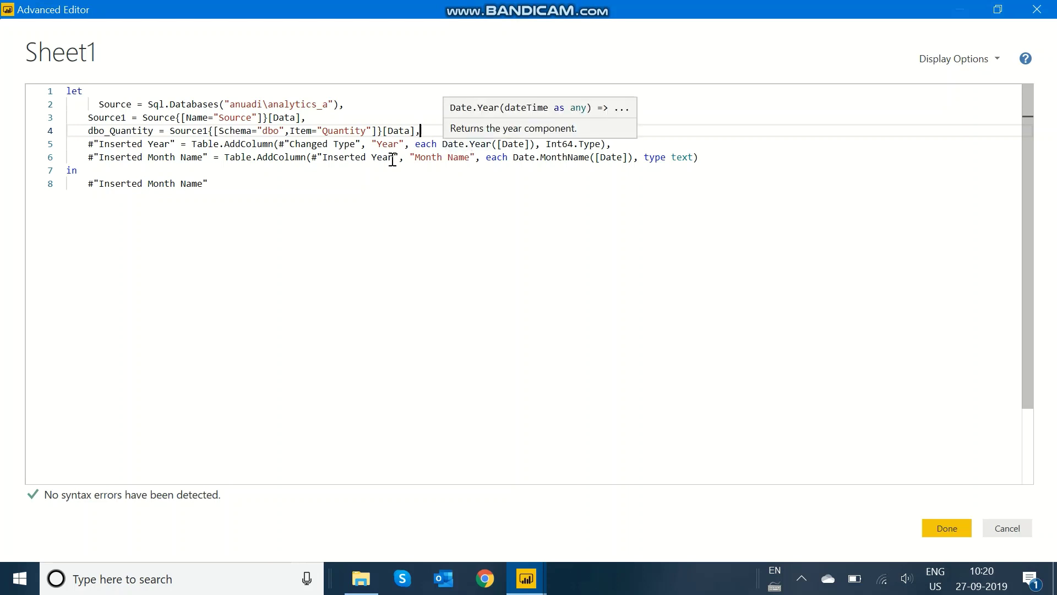
{"action": "left_click", "coordinate": [354, 144]}
{"action": "left_click_drag", "start_coordinate": [354, 144], "coordinate": [290, 147]}
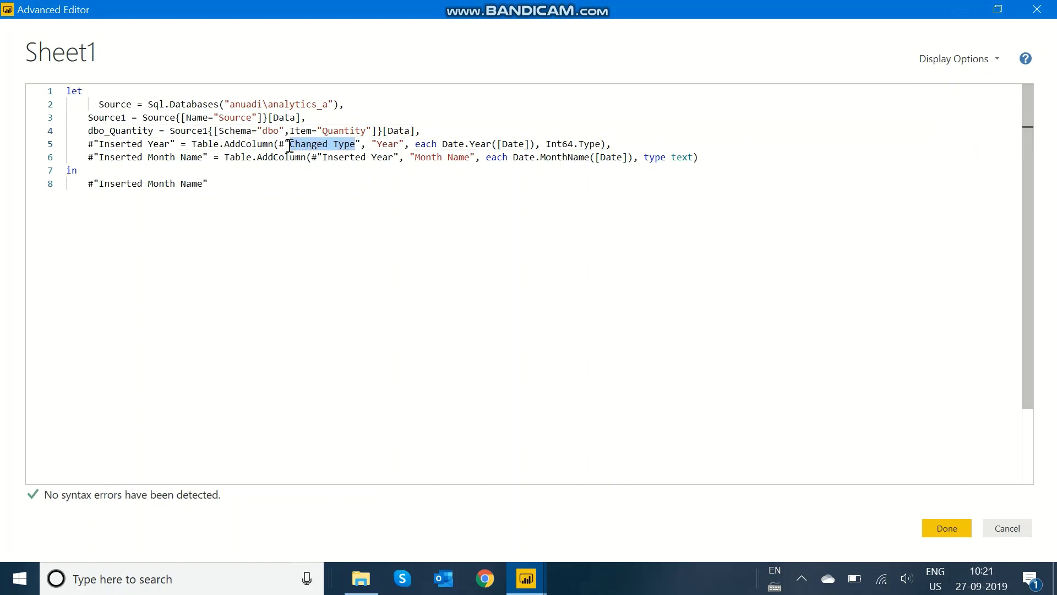
{"action": "key", "text": "BackSpace"}
{"action": "type", "text": "db"}
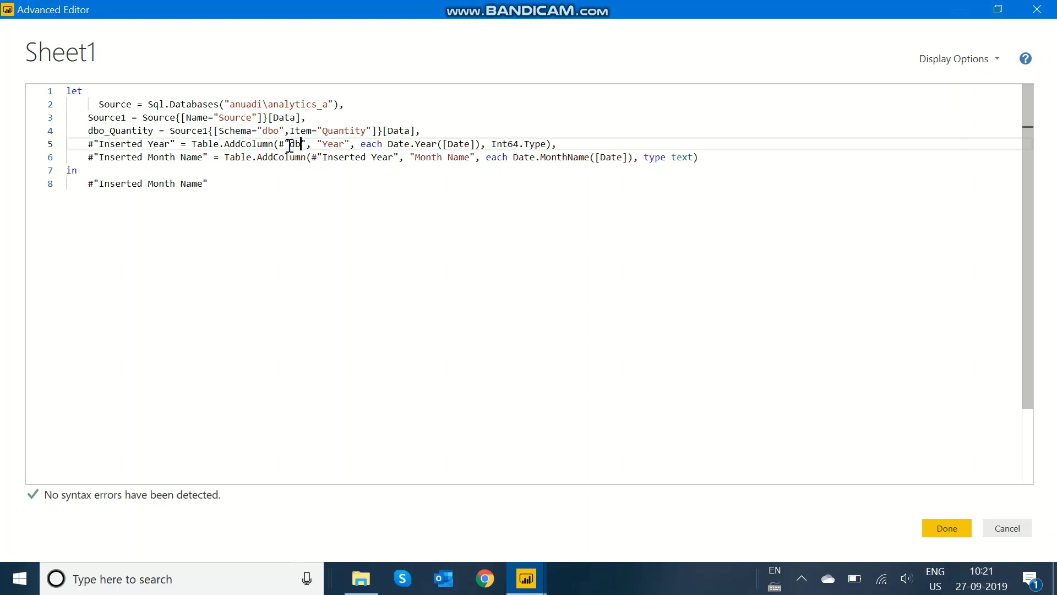
{"action": "type", "text": "o"}
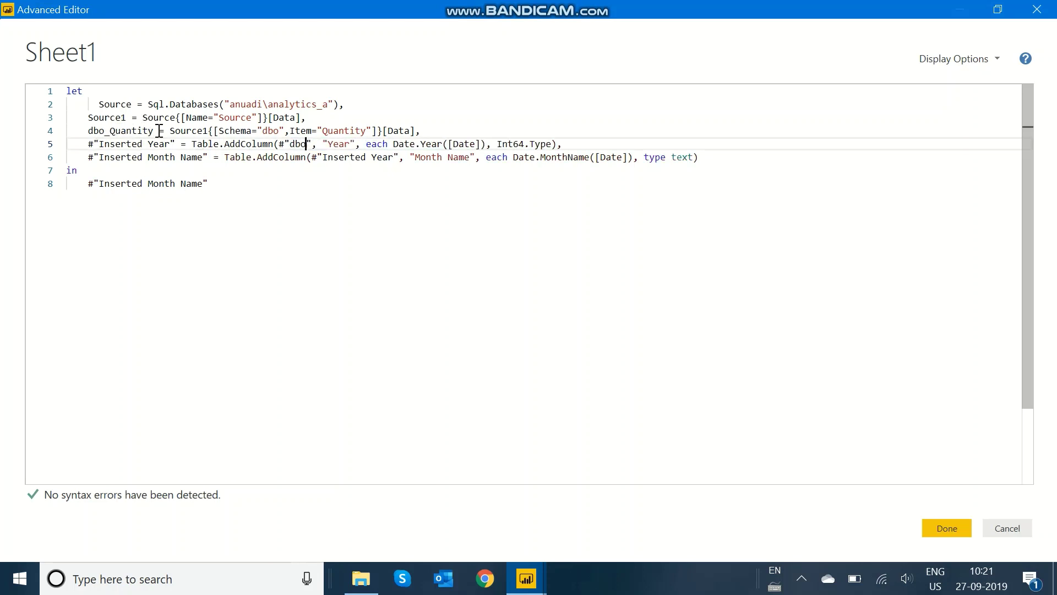
{"action": "type", "text": "_Quar"}
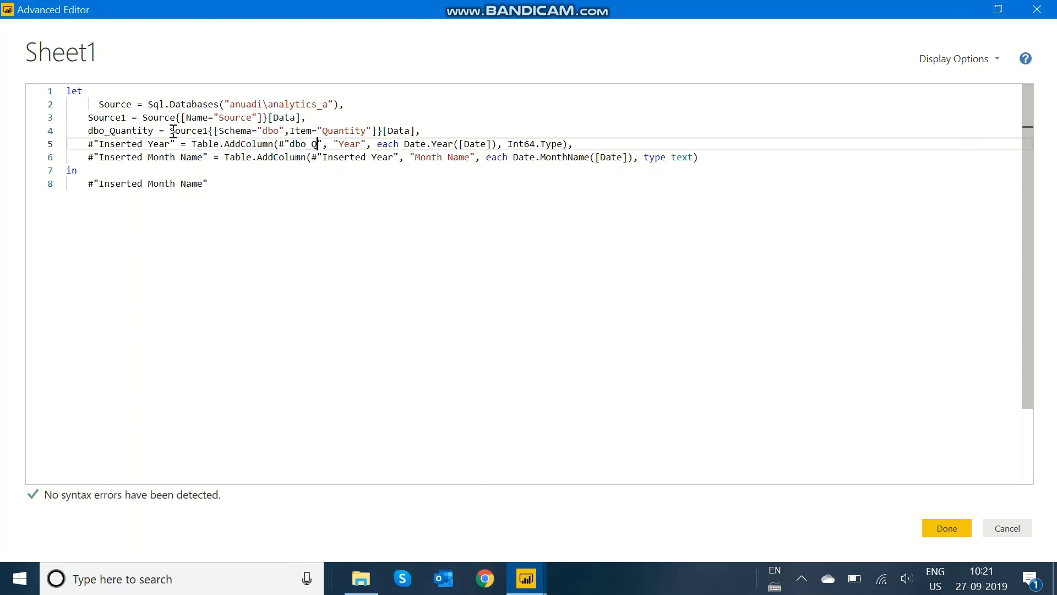
{"action": "type", "text": "tity"}
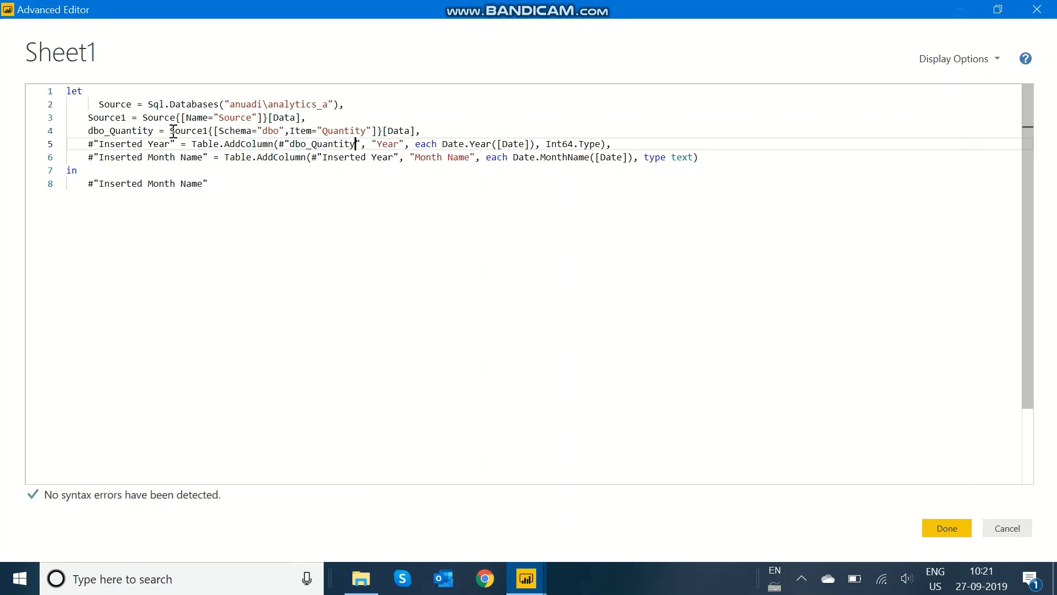
{"action": "left_click", "coordinate": [535, 182]}
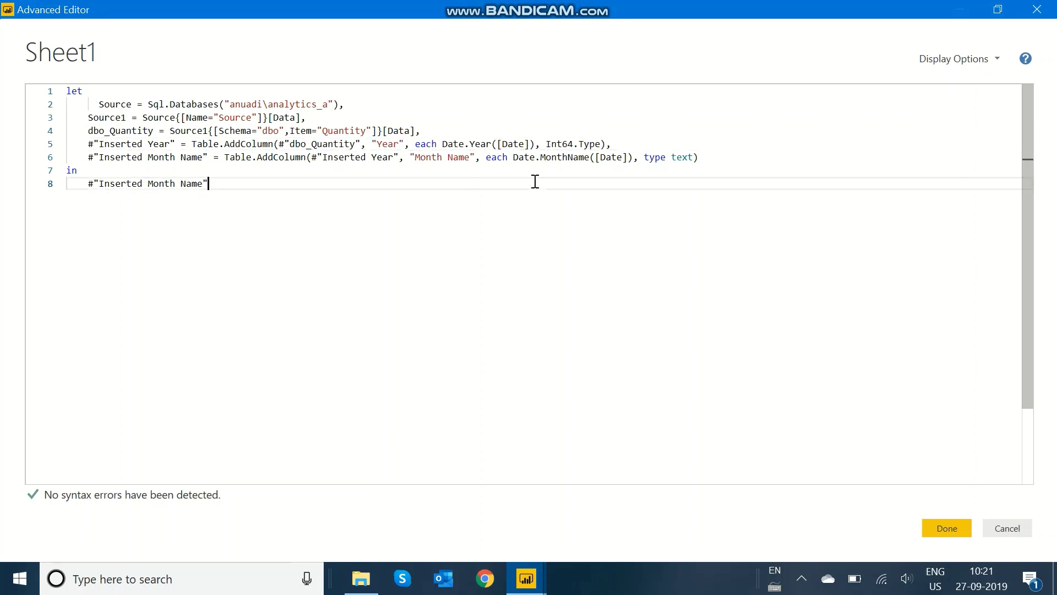
{"action": "left_click", "coordinate": [932, 530]}
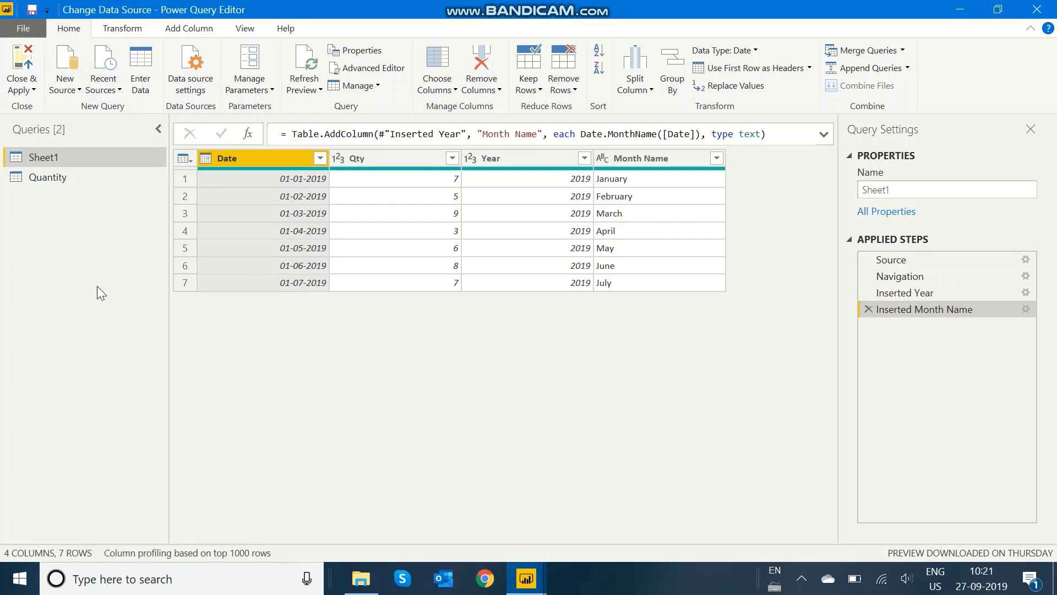
Delete the Quantity query and Close & Apply the changes to the report
{"action": "left_click", "coordinate": [65, 181]}
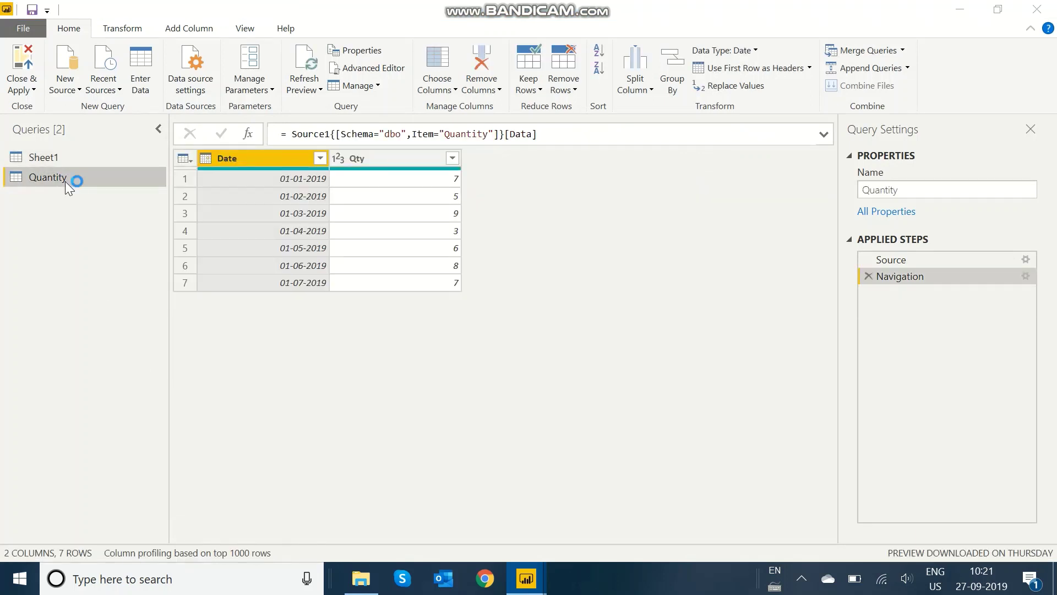
{"action": "key", "text": "Delete"}
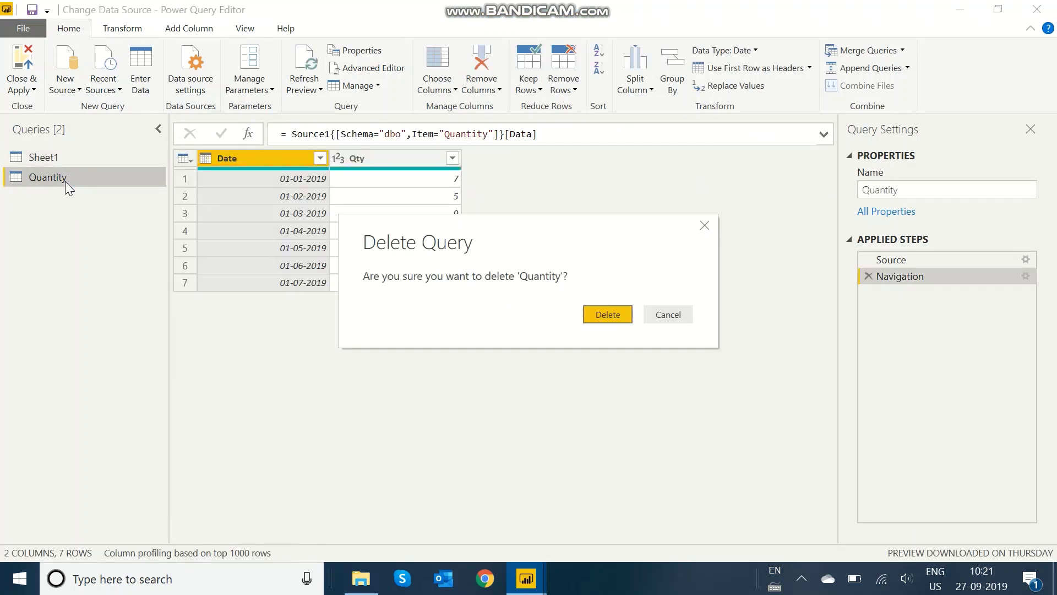
{"action": "left_click", "coordinate": [615, 312]}
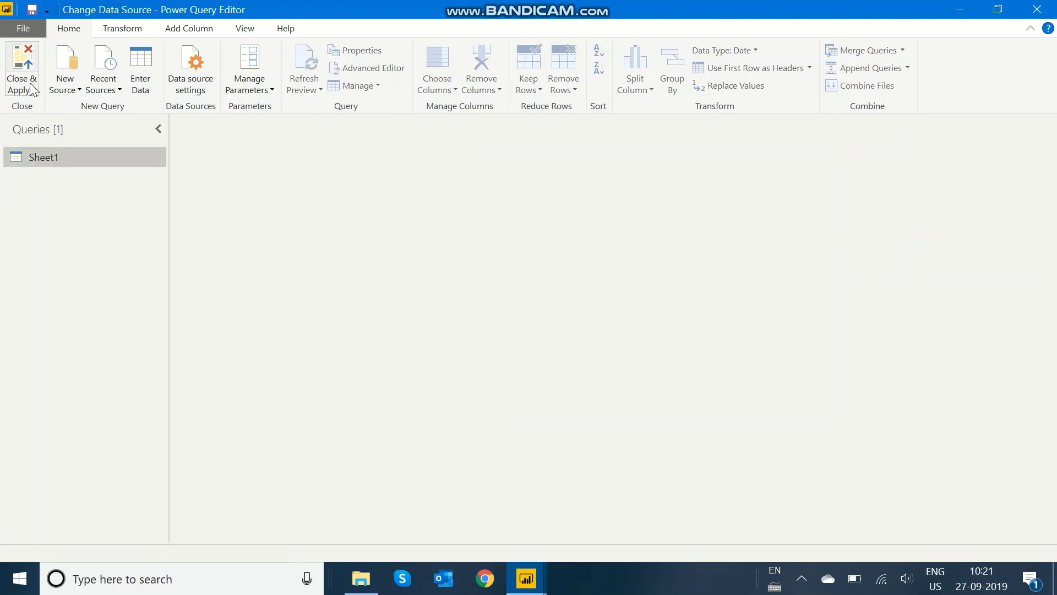
{"action": "left_click", "coordinate": [33, 90]}
{"action": "left_click", "coordinate": [45, 106]}
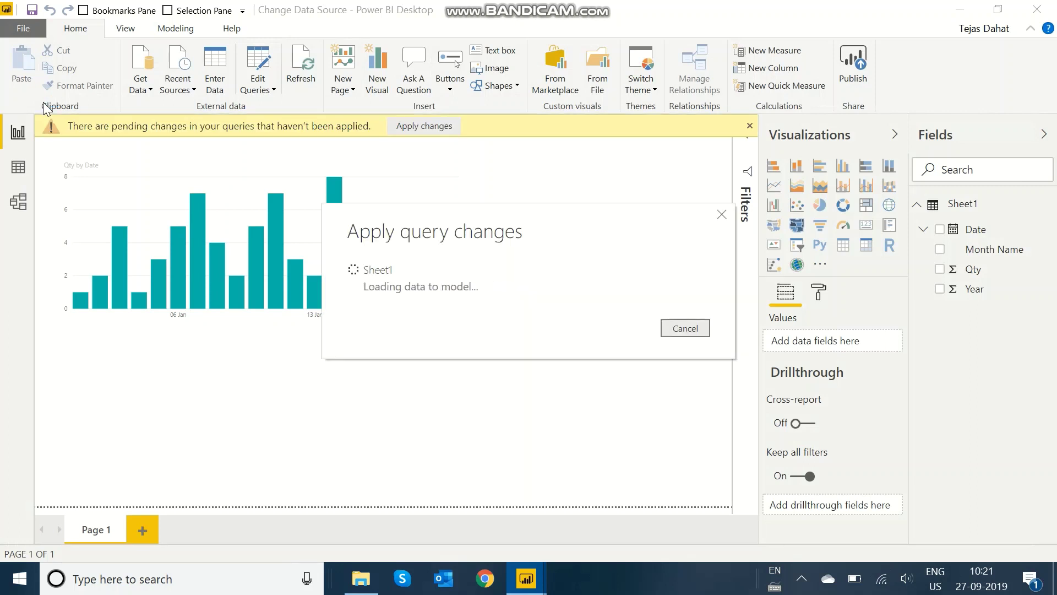
{"action": "left_click", "coordinate": [256, 87]}
{"action": "left_click", "coordinate": [252, 128]}
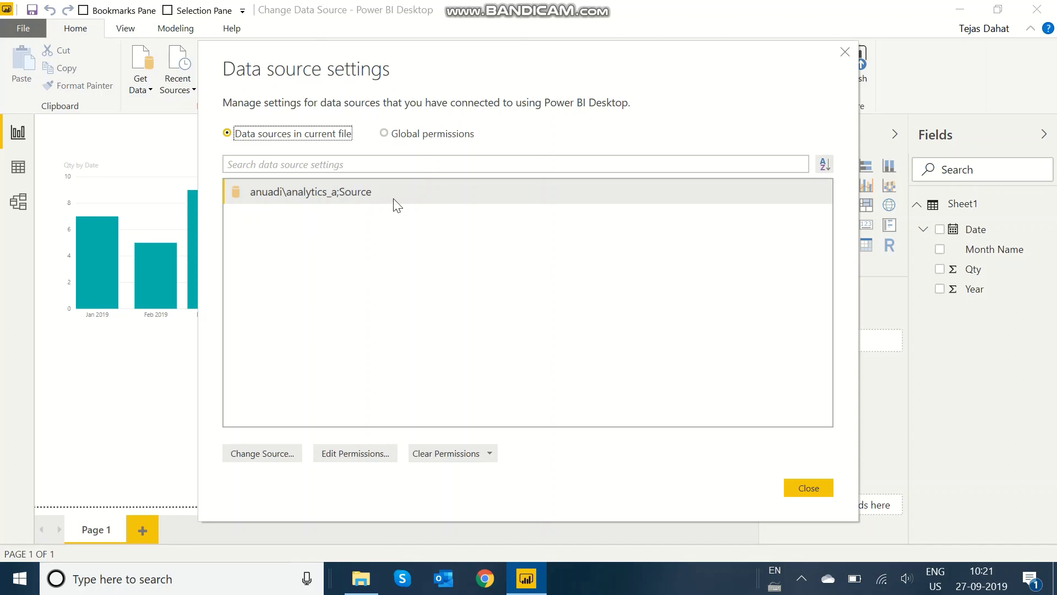
{"action": "left_click", "coordinate": [809, 488]}
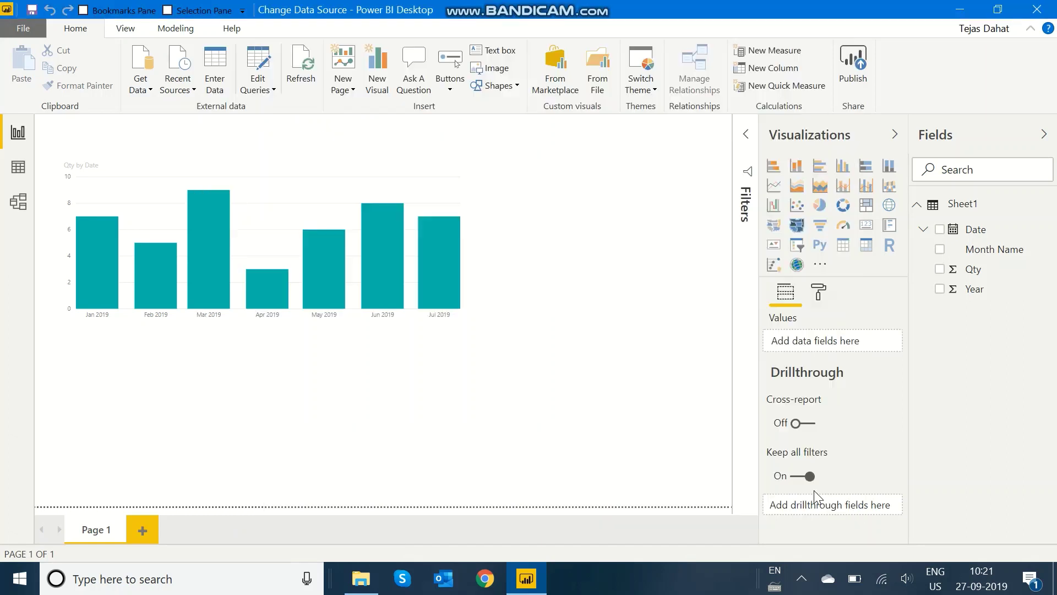